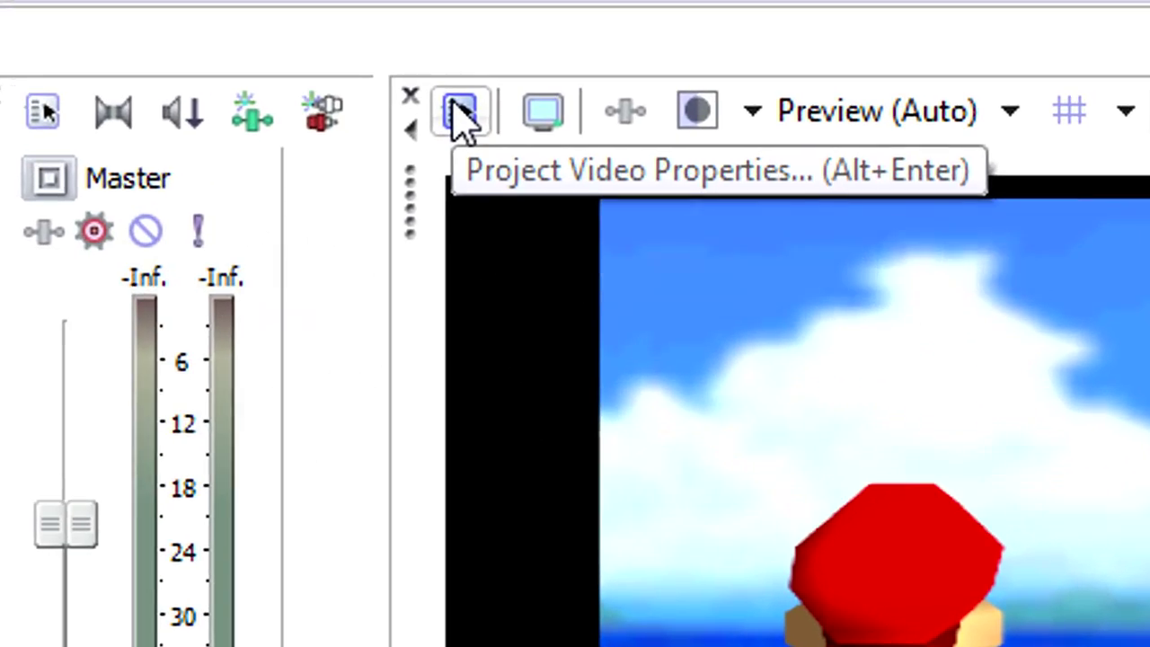
Step: Review the project properties' video, audio, ruler, summary and audio CD settings
left_click(474, 110)
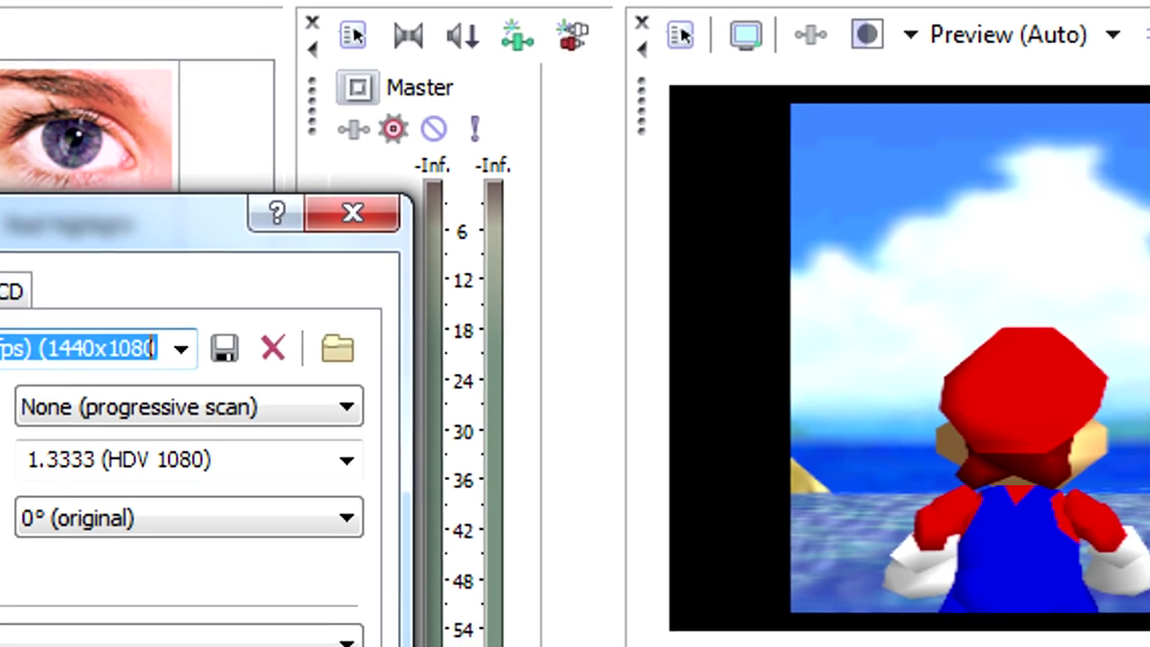
left_click(14, 194)
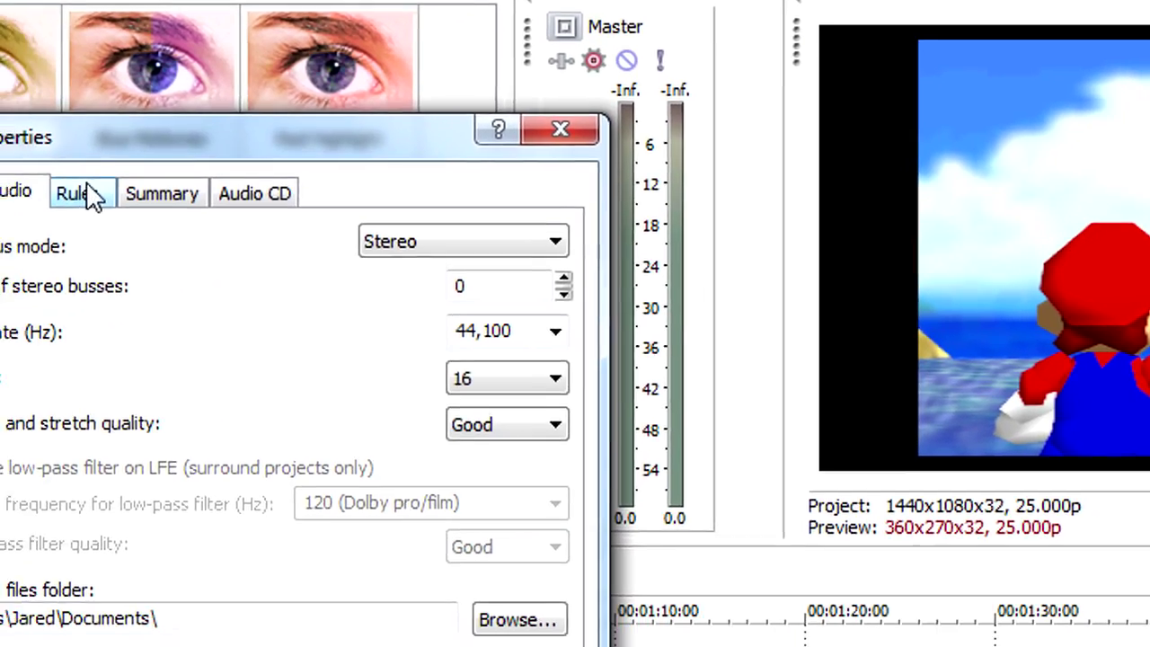
left_click(79, 195)
left_click(158, 195)
left_click(251, 195)
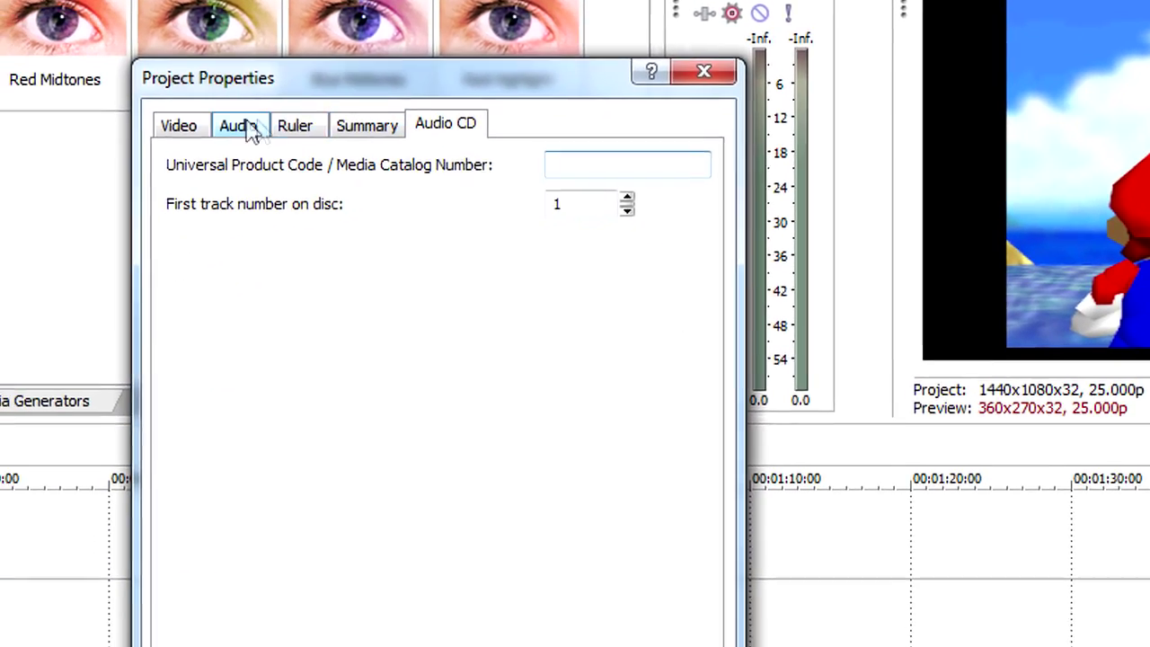
left_click(175, 127)
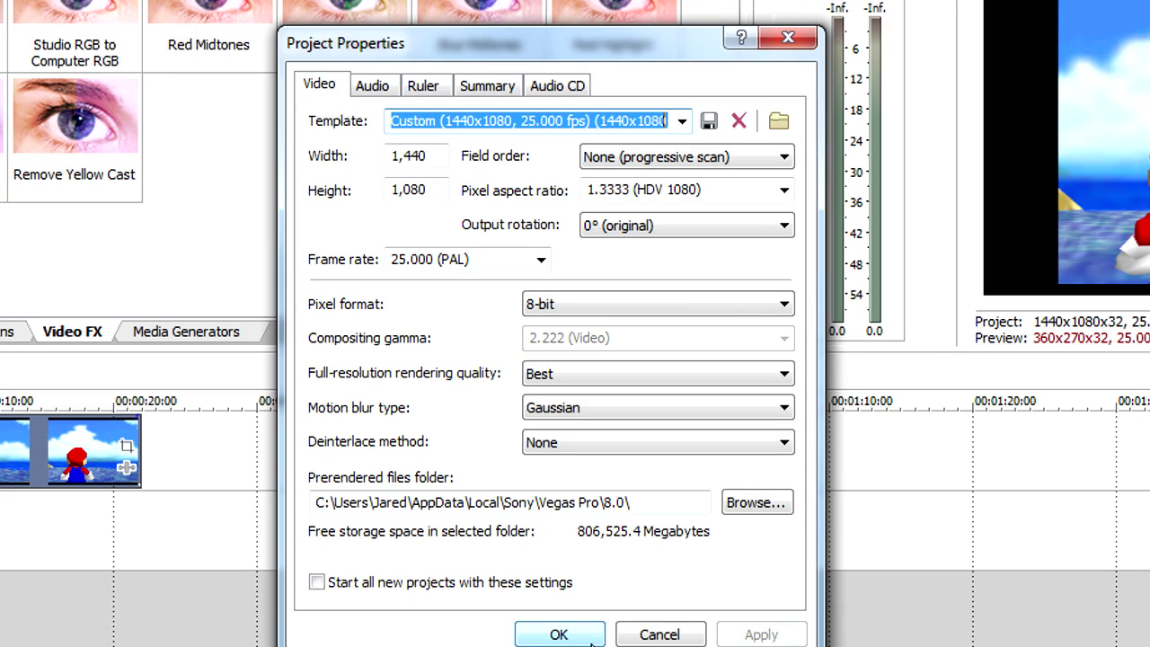
left_click(795, 34)
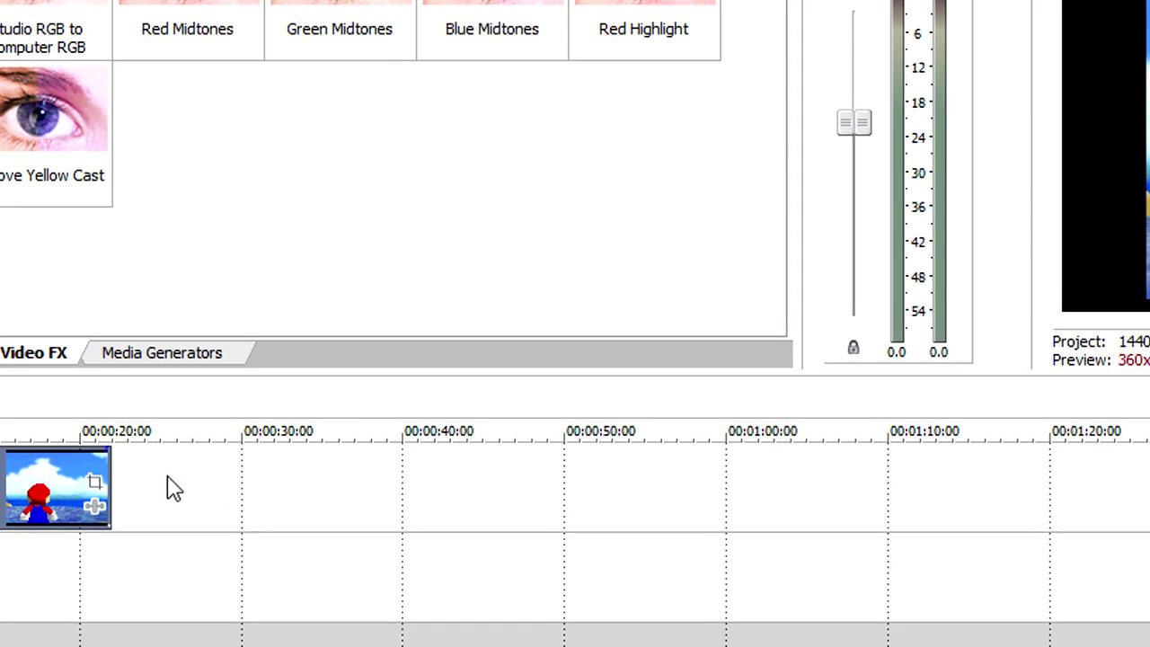
Step: Apply the 16:9 Widescreen TV aspect ratio pan/crop preset to the game clip
left_click(77, 504)
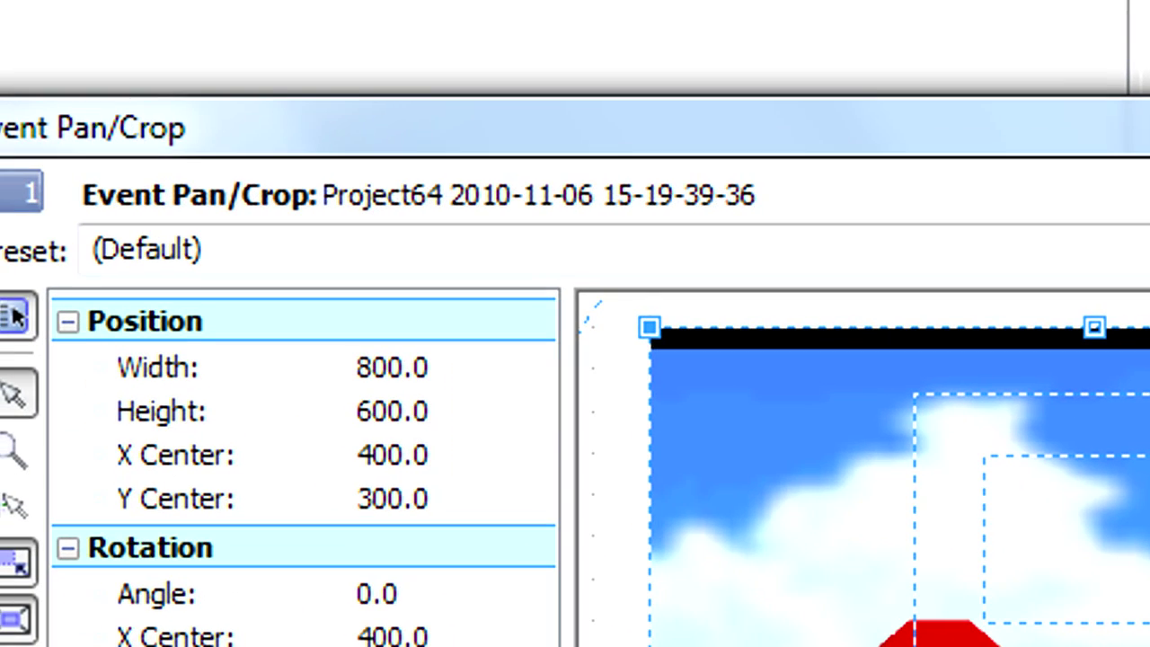
left_click(1142, 250)
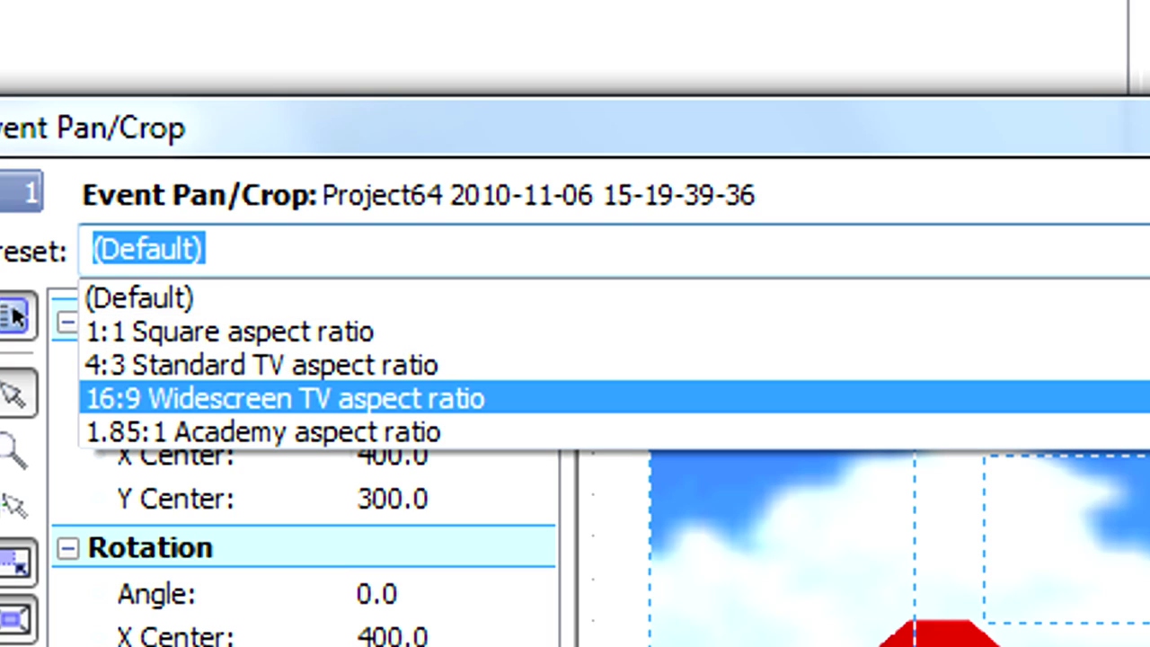
left_click(286, 398)
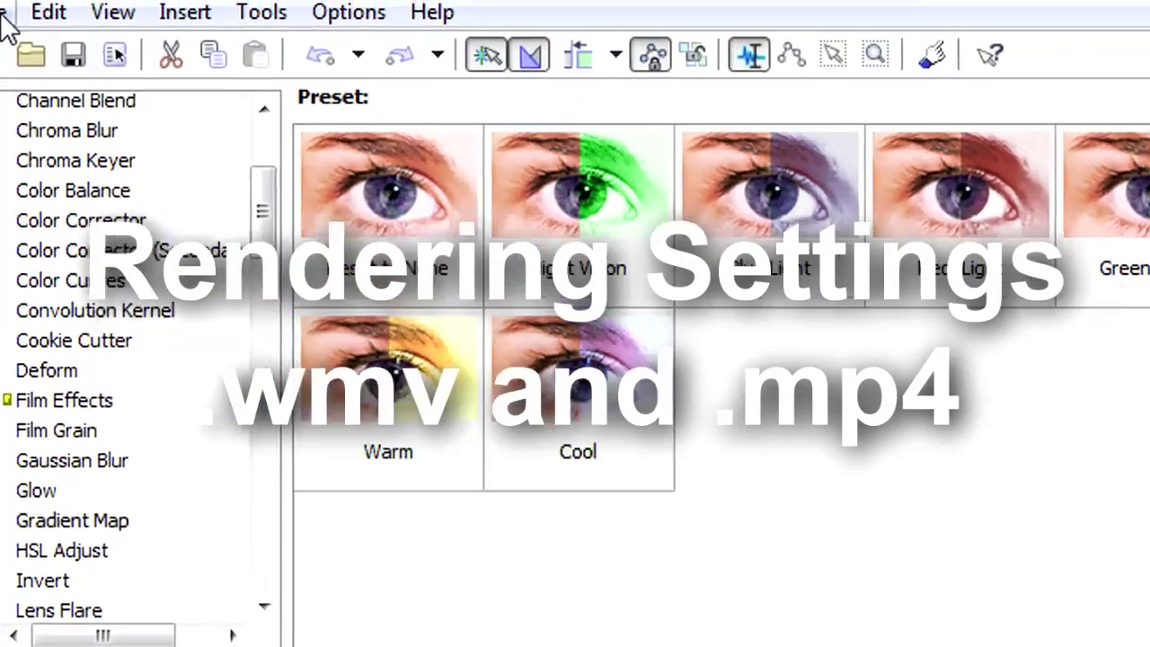
left_click(4, 16)
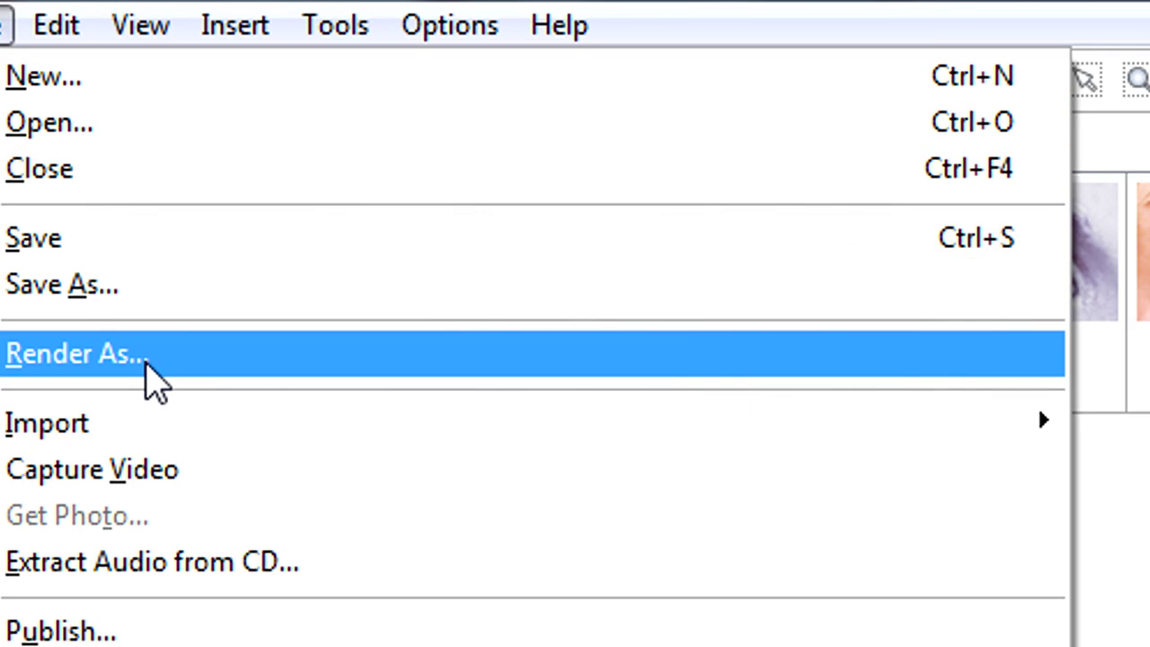
Step: Render as MainConcept AVC/AAC (*.mp4) using the YouTube HD 720p template
left_click(147, 365)
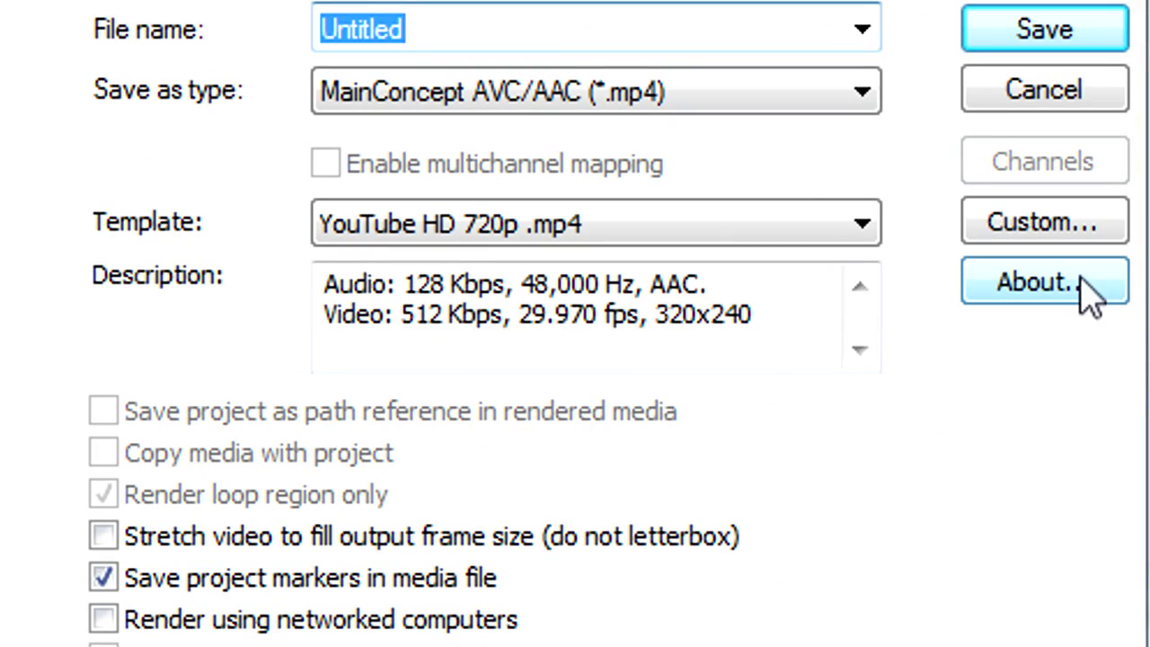
left_click(640, 103)
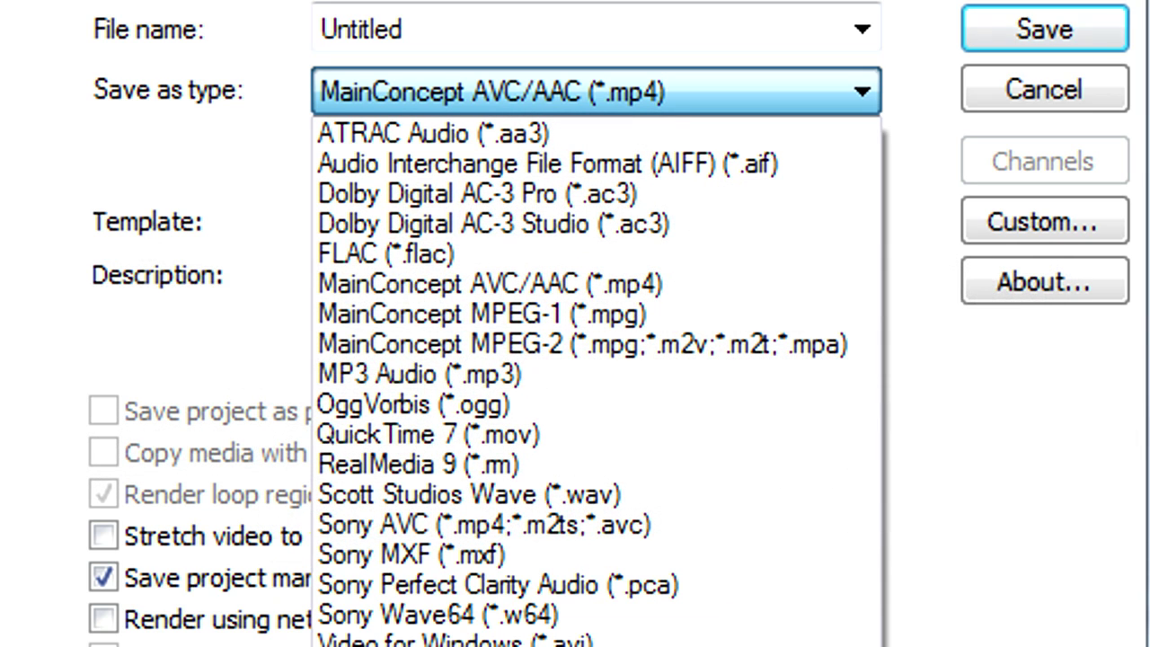
left_click(685, 286)
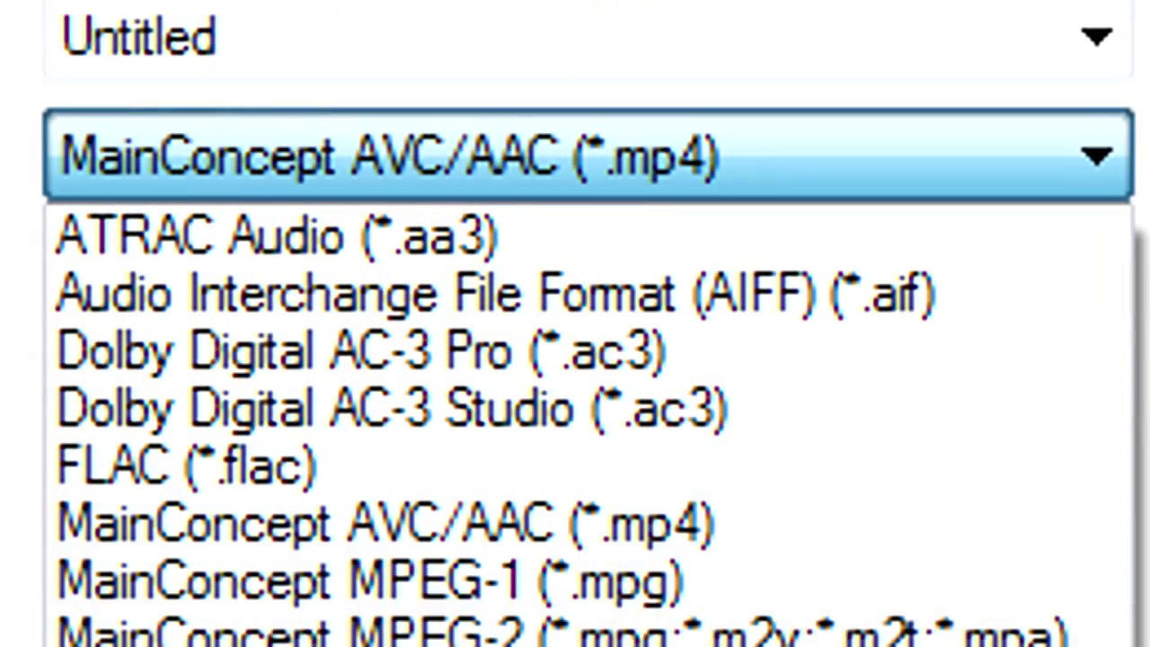
left_click(759, 535)
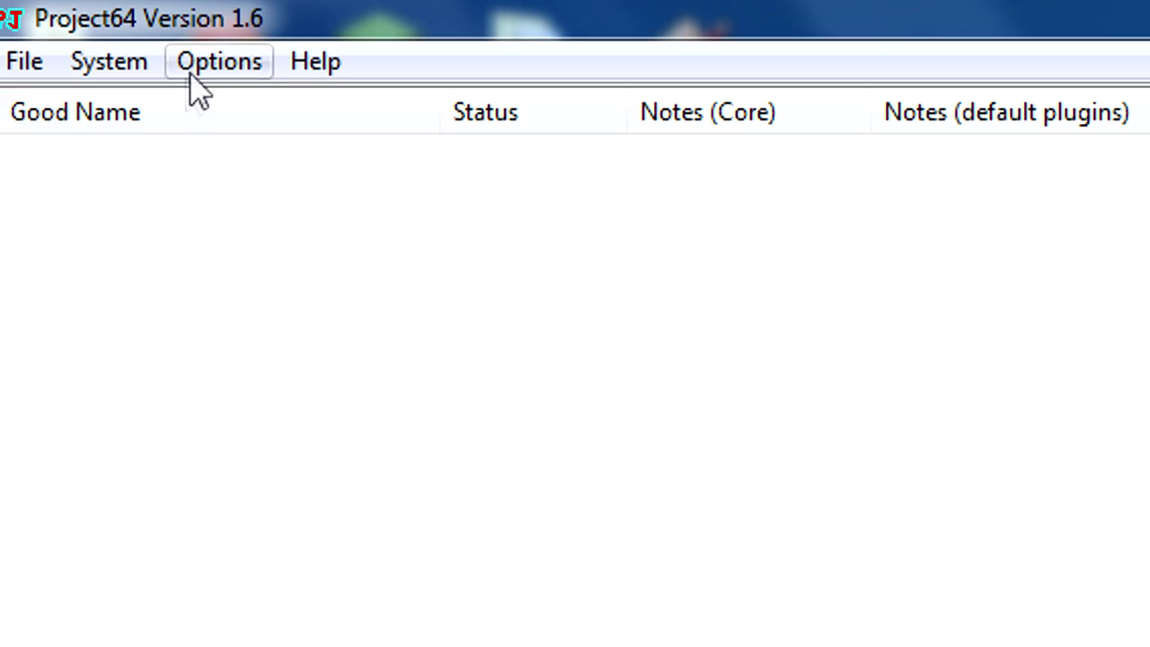
Step: Open Project64's graphics plugin configuration, keeping anisotropic filtering at 16X
left_click(260, 68)
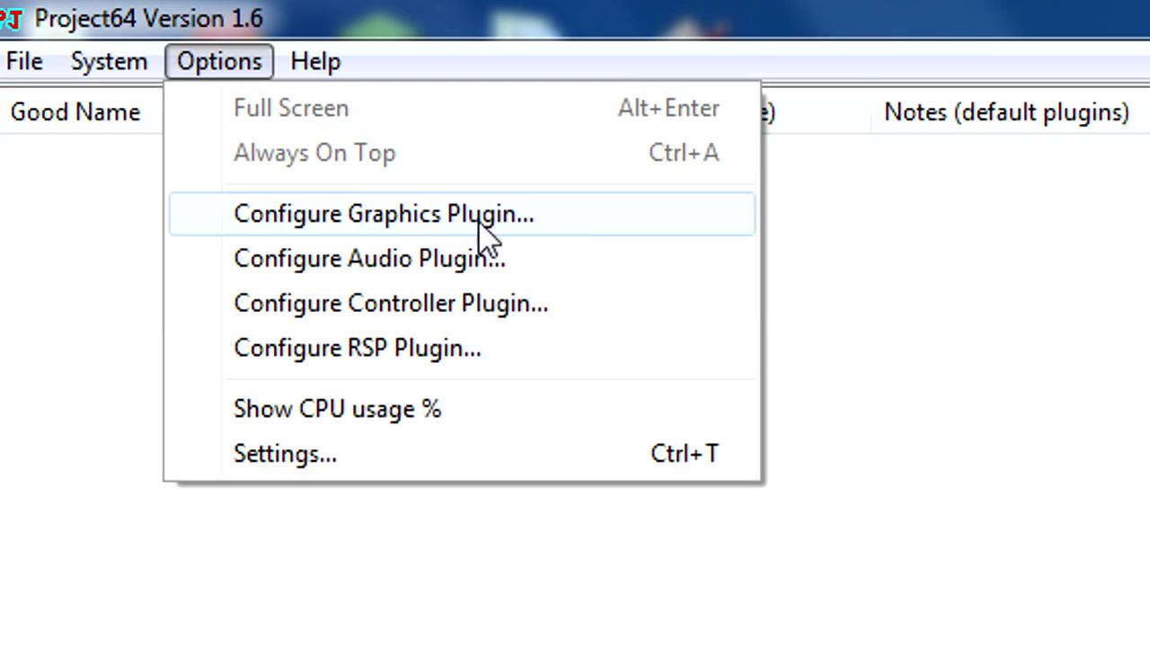
left_click(628, 220)
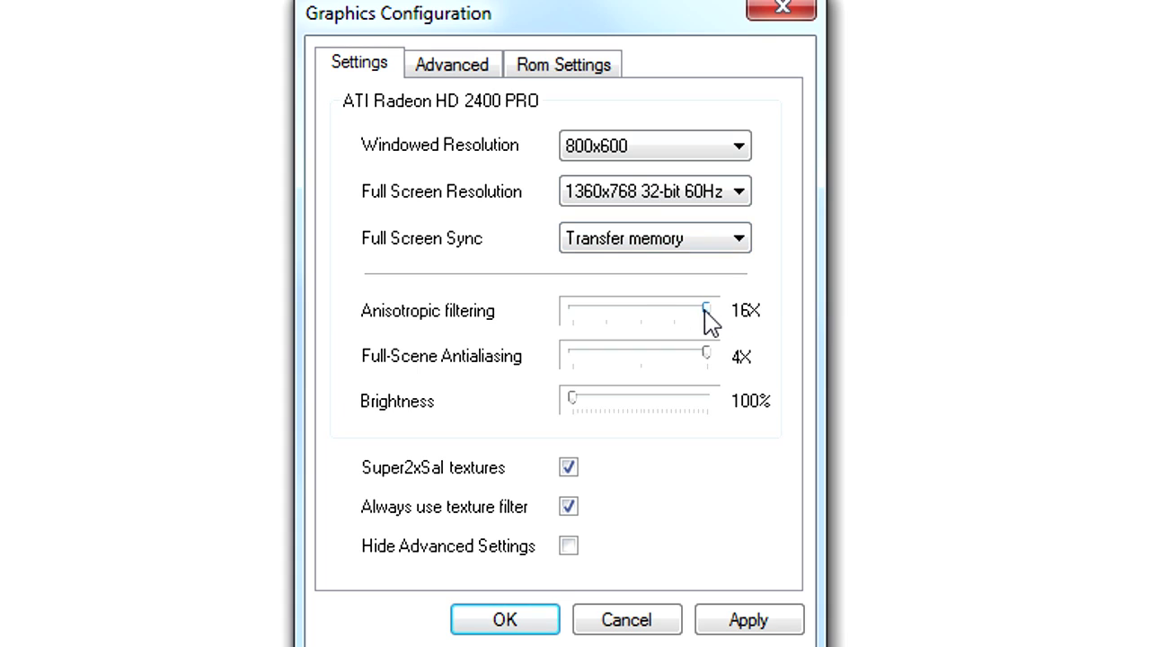
mouse_move(708, 312)
left_mouse_down()
mouse_move(478, 315)
mouse_move(804, 329)
left_mouse_up()
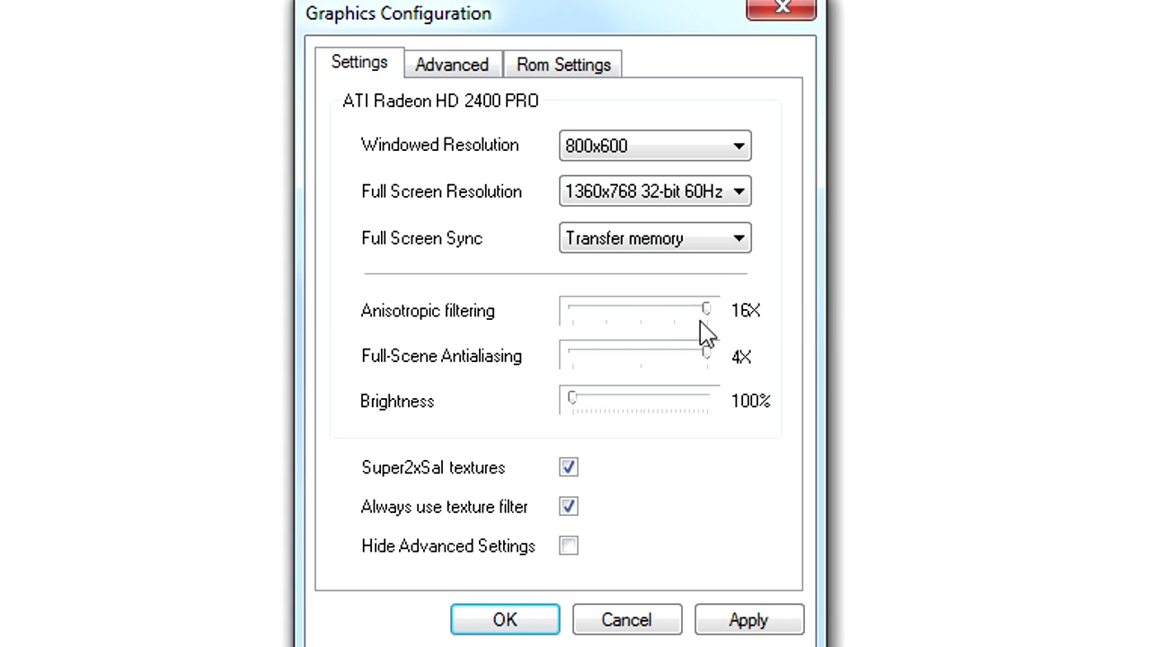